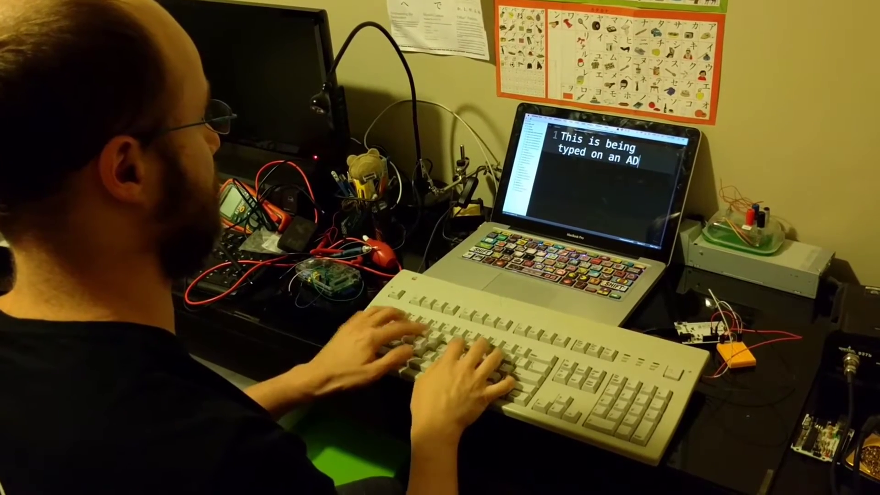
{"action": "type", "text": "B keyboard"}
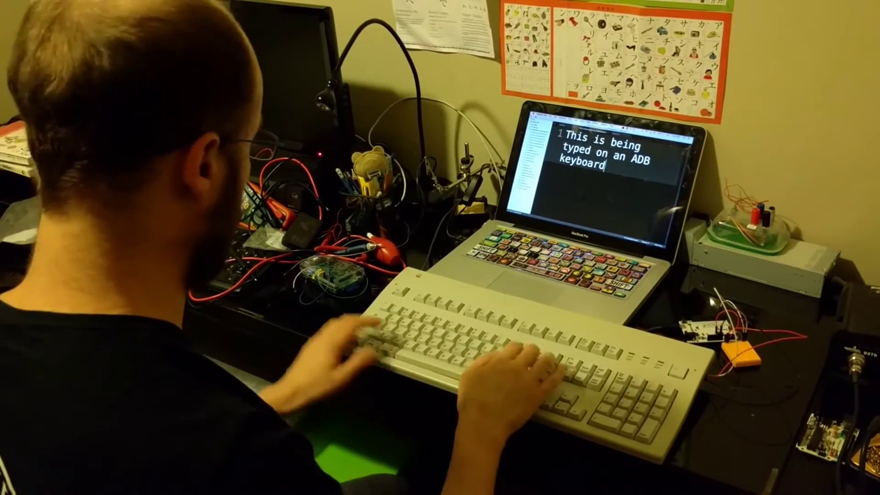
{"action": "key", "text": "super+Tab"}
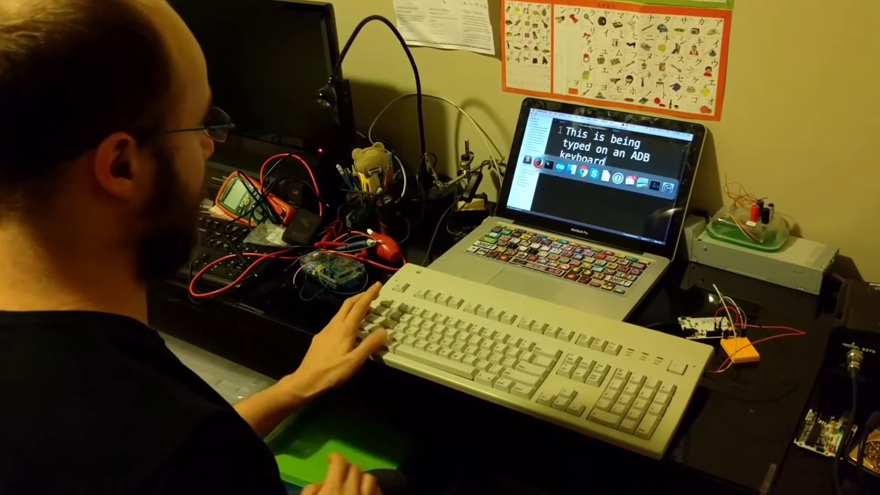
{"action": "key", "text": "super+Tab"}
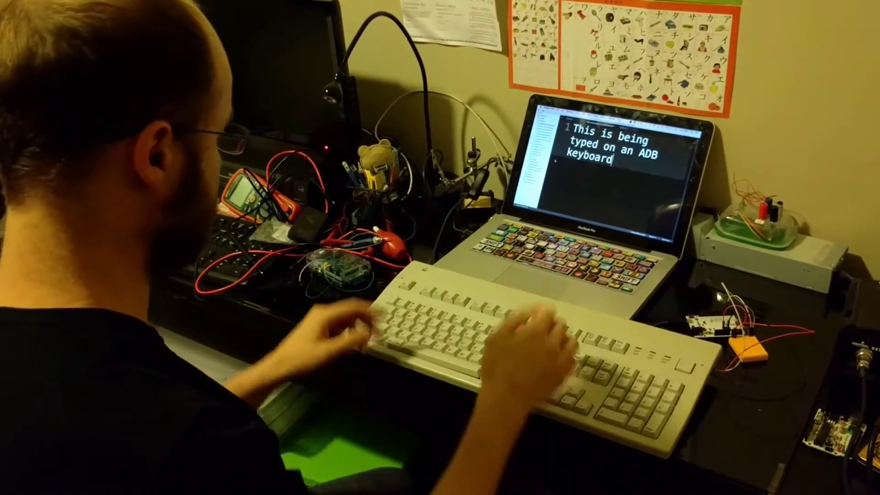
{"action": "key", "text": "super+h"}
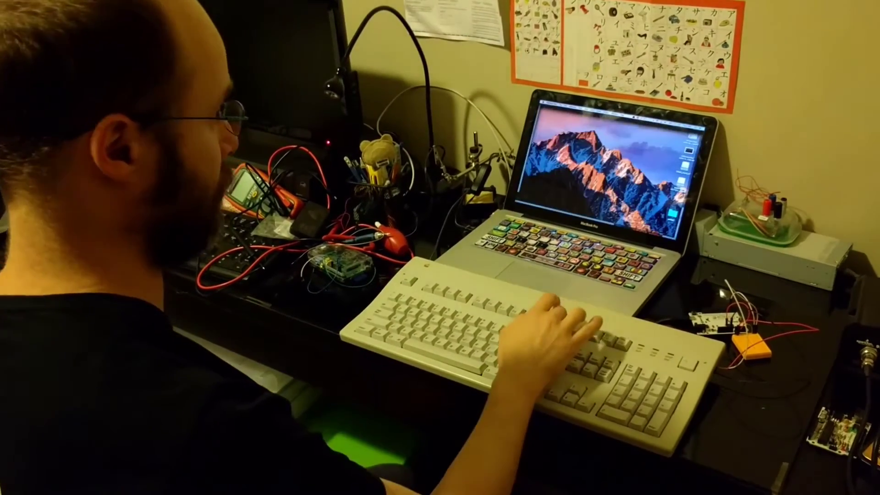
{"action": "key", "text": "super+Tab"}
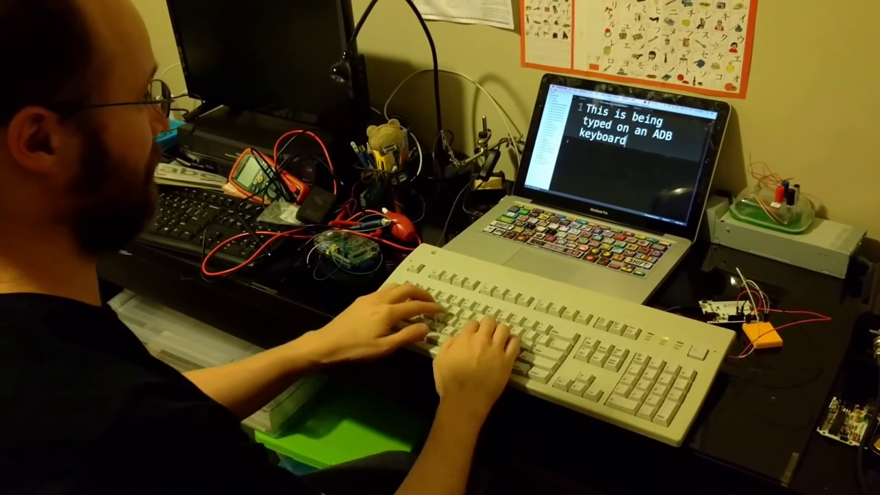
{"action": "key", "text": "Return"}
{"action": "key", "text": "Return"}
{"action": "type", "text": "WORKS!!"}
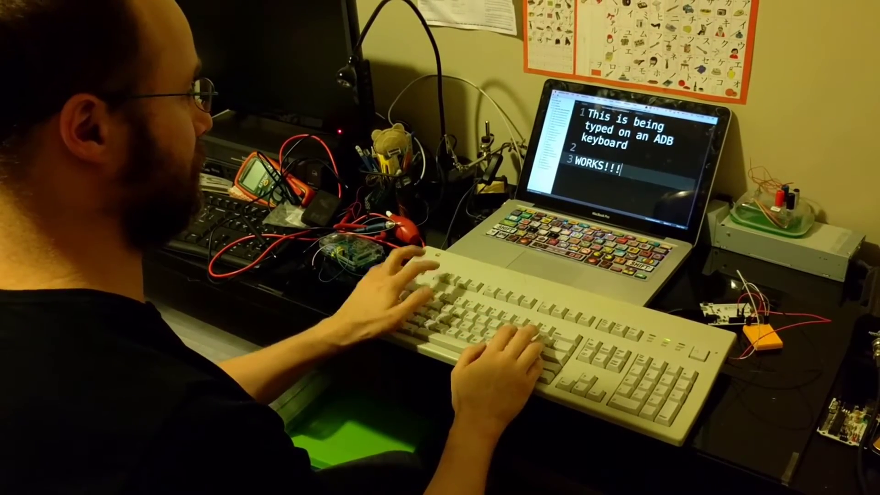
{"action": "type", "text": "!"}
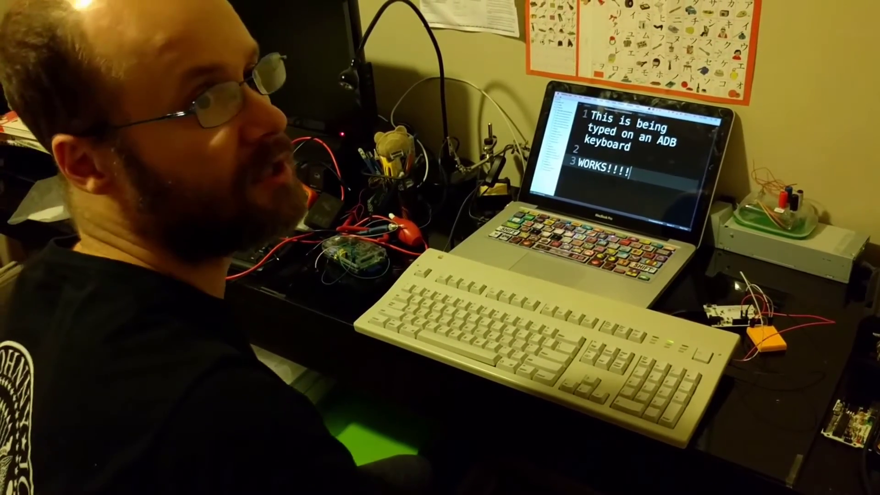